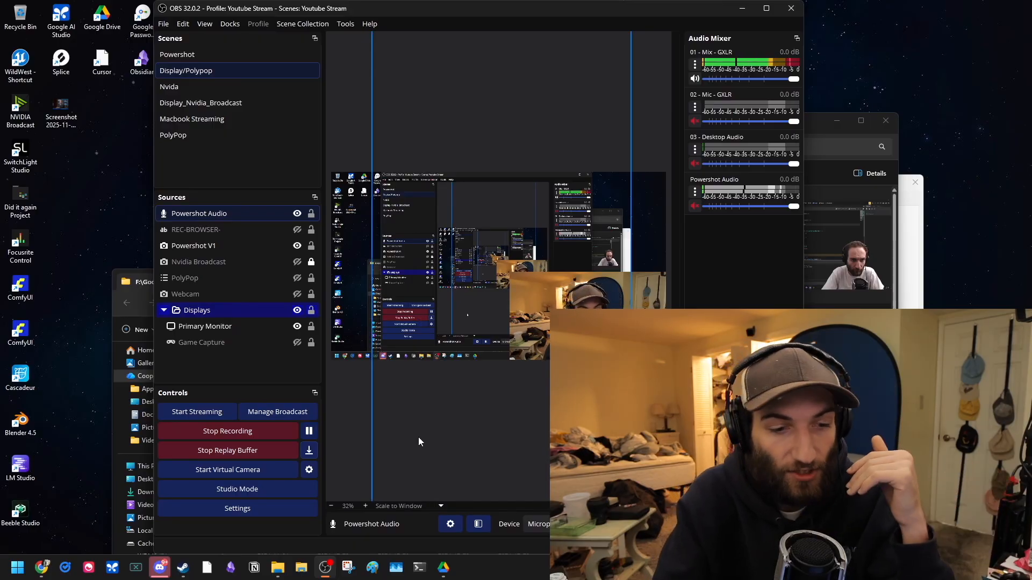
Step: Browse the thumbnails of recordings in the OBS recordings folder
click(849, 376)
scroll(640, 376, down, 6)
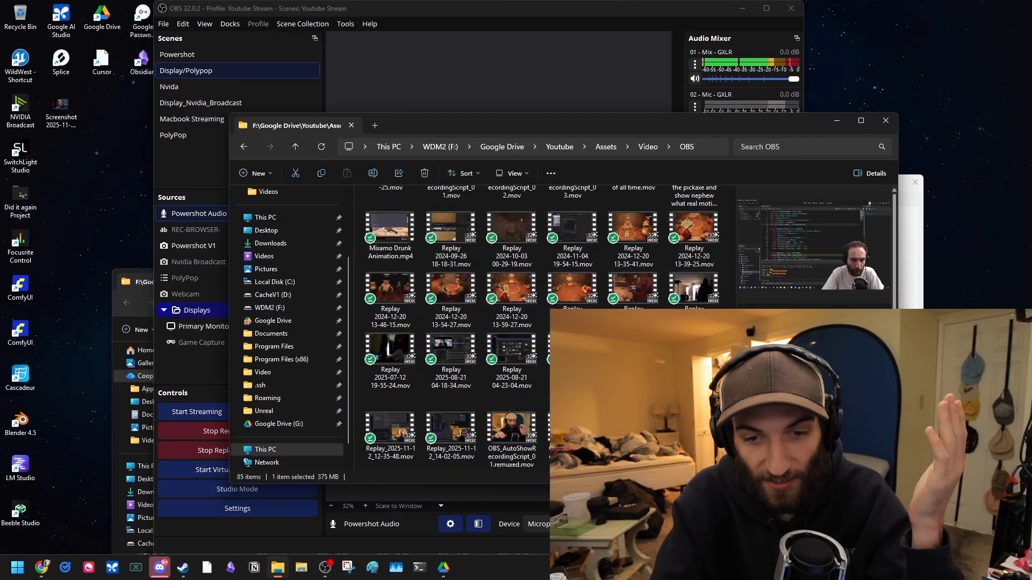
scroll(488, 316, down, 5)
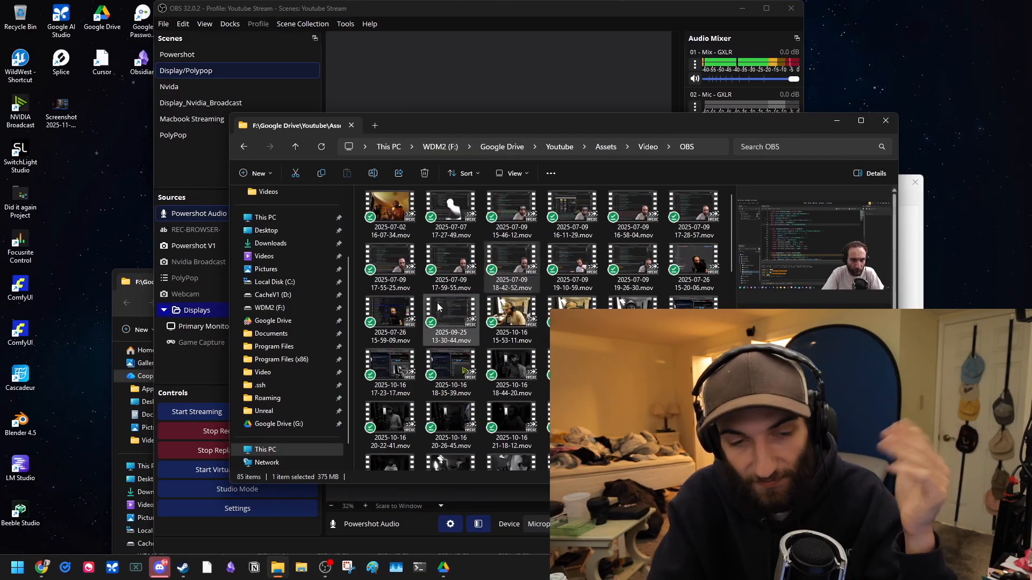
scroll(436, 317, down, 3)
scroll(525, 331, down, 5)
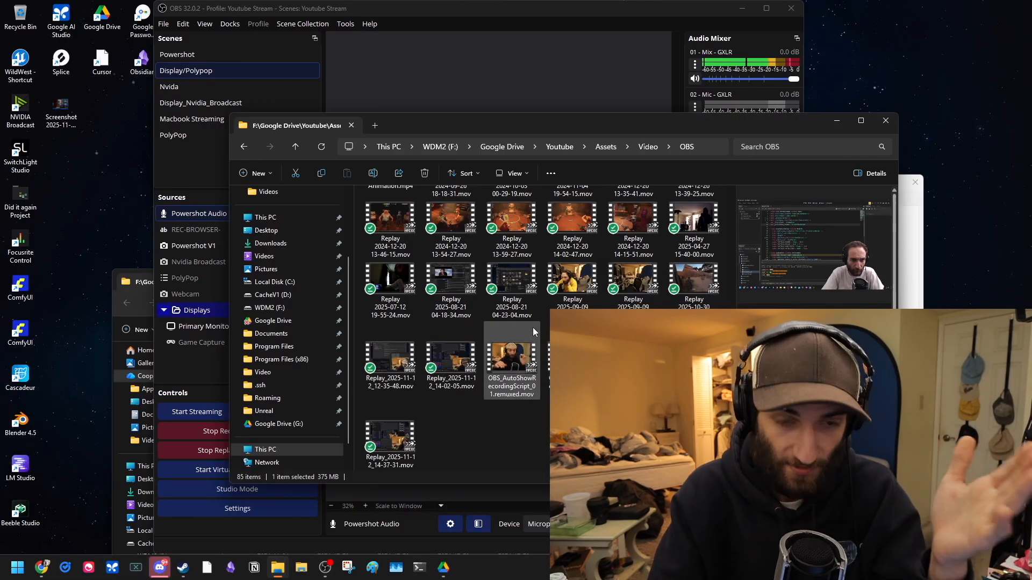
scroll(532, 328, up, 6)
scroll(602, 275, down, 6)
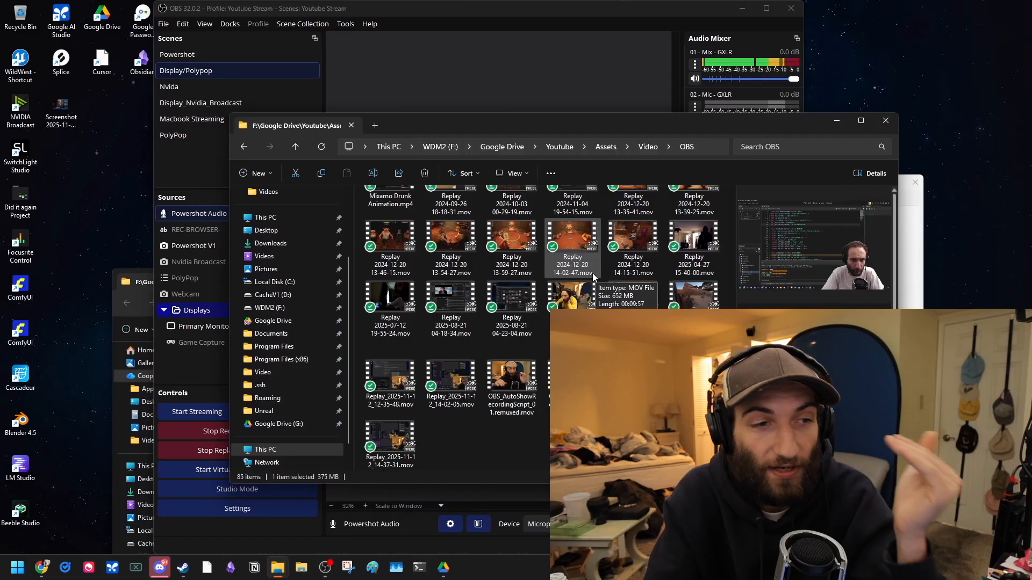
scroll(592, 273, up, 5)
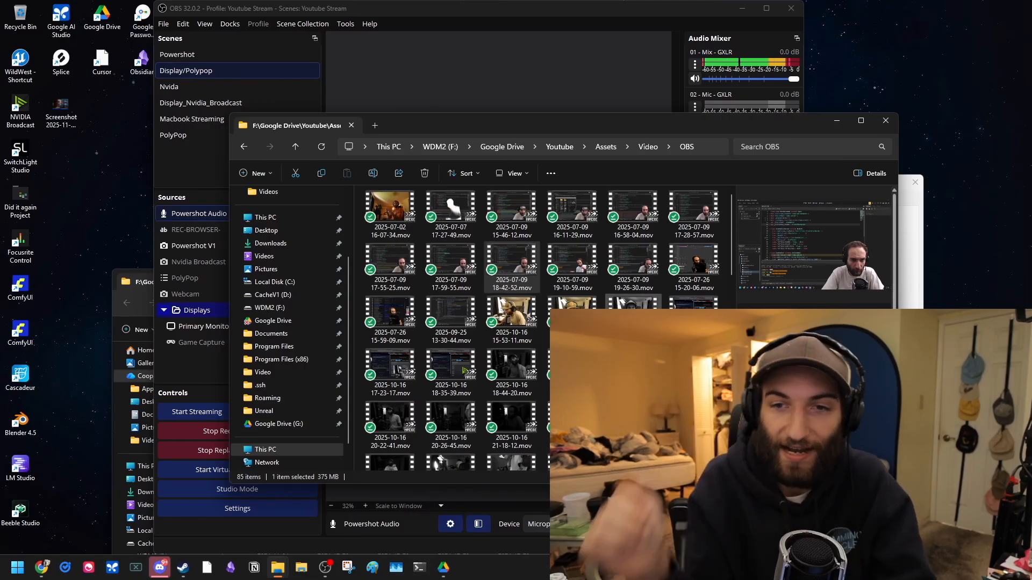
Step: Save the current replay buffer clip and look at the new clip in the recordings folder
click(195, 162)
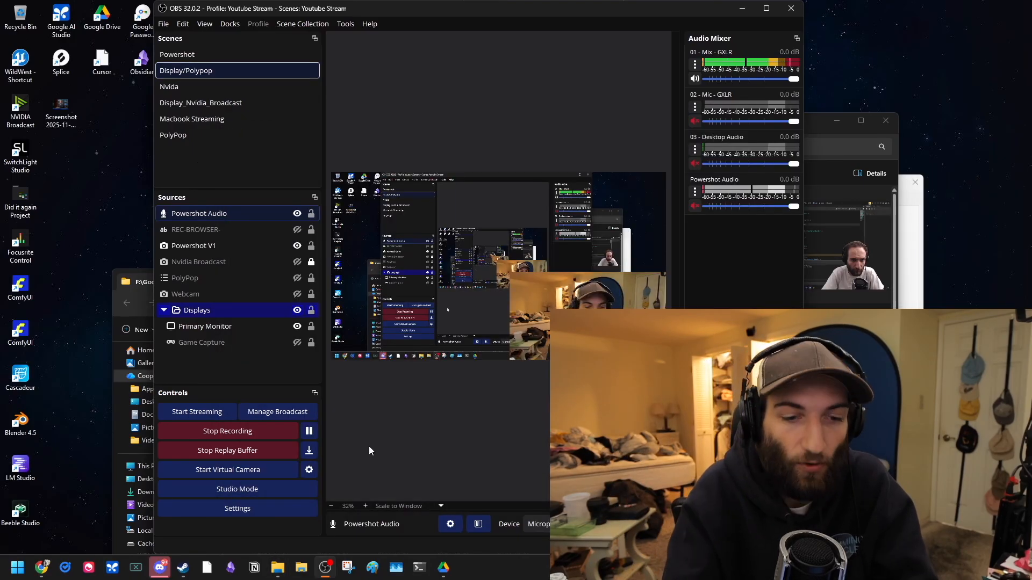
click(309, 452)
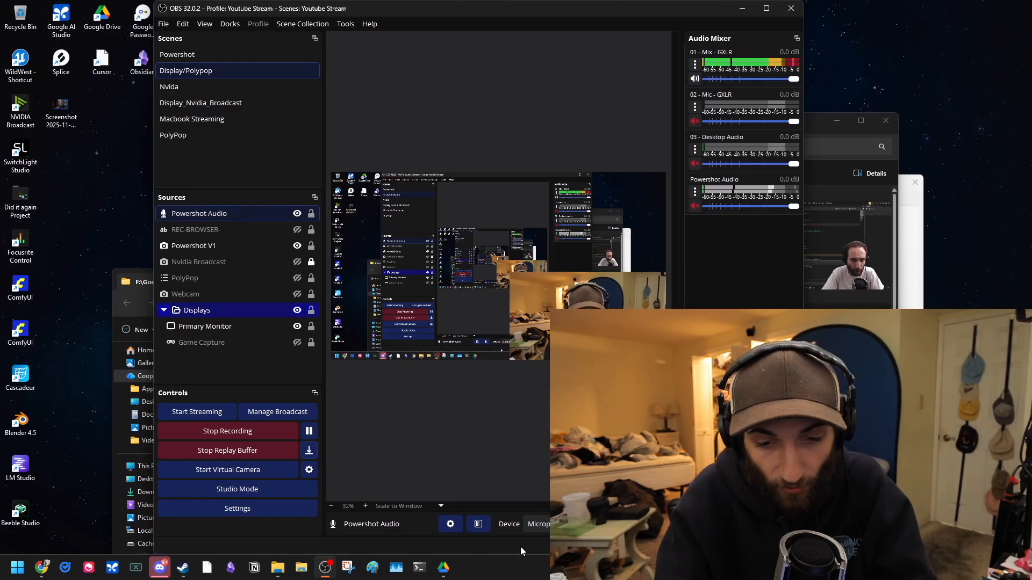
key(alt+Tab)
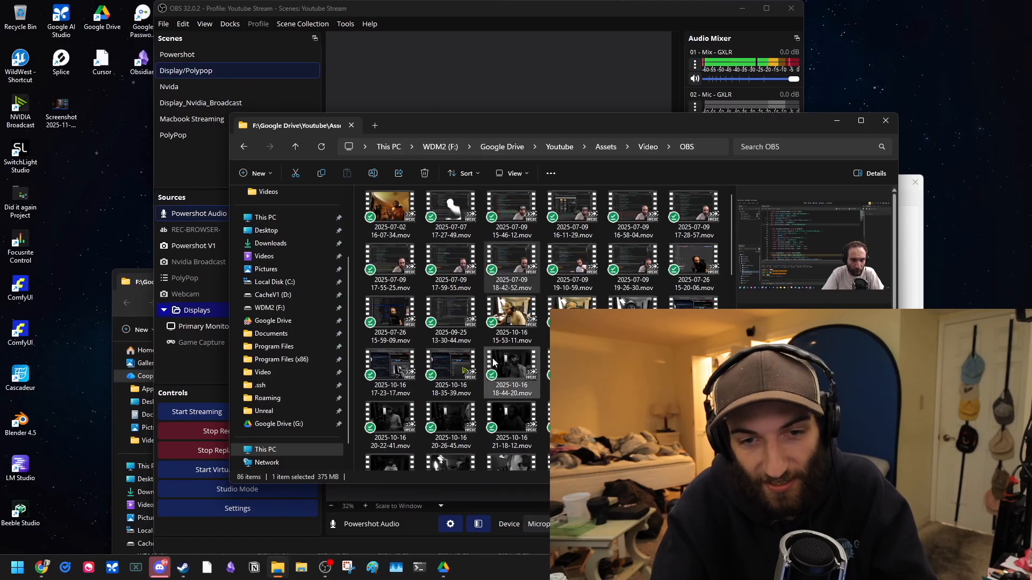
click(683, 289)
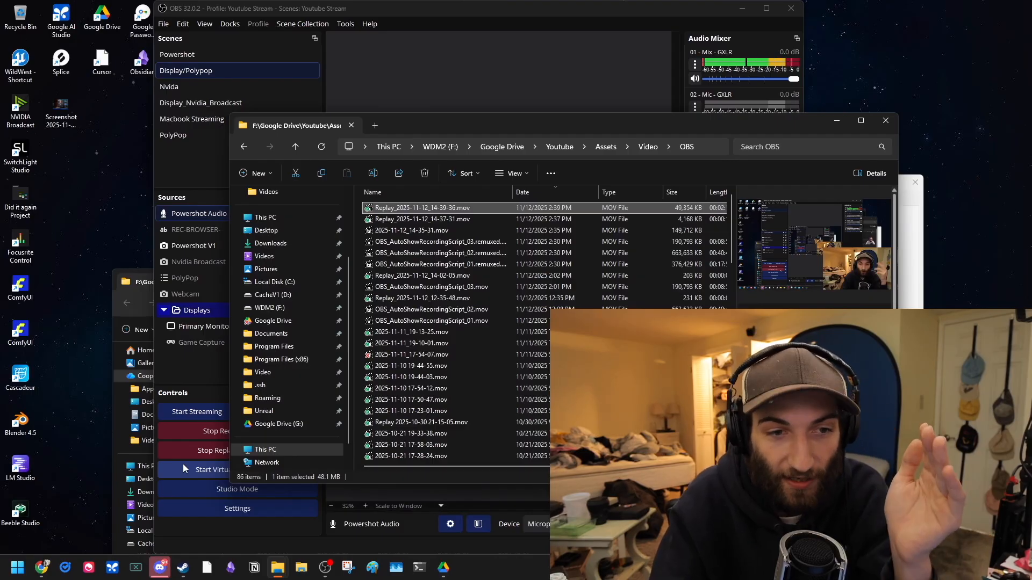
Step: Open the Scripts dialog and select the recording-browser.py script
click(208, 380)
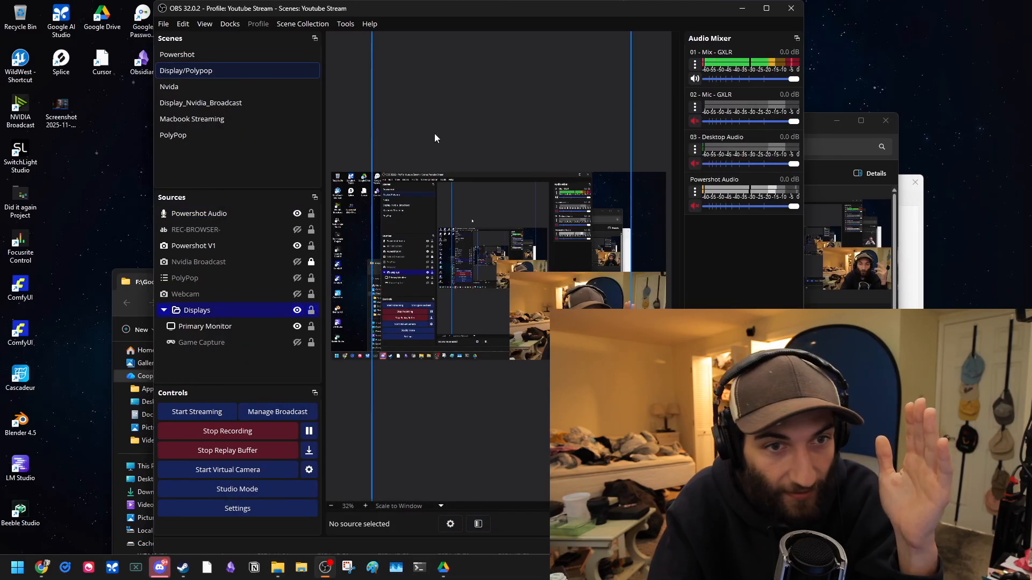
click(345, 29)
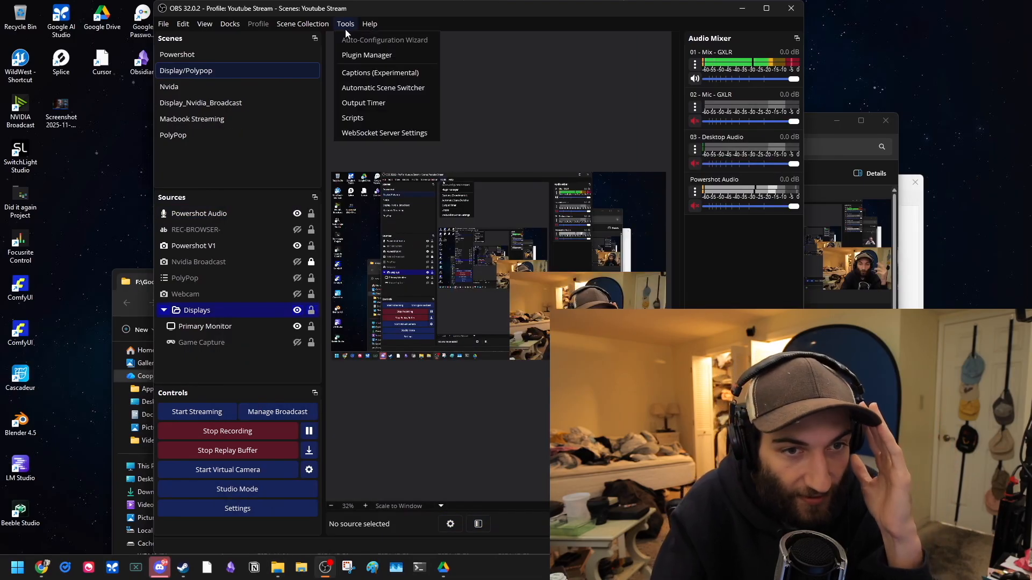
click(368, 118)
click(255, 152)
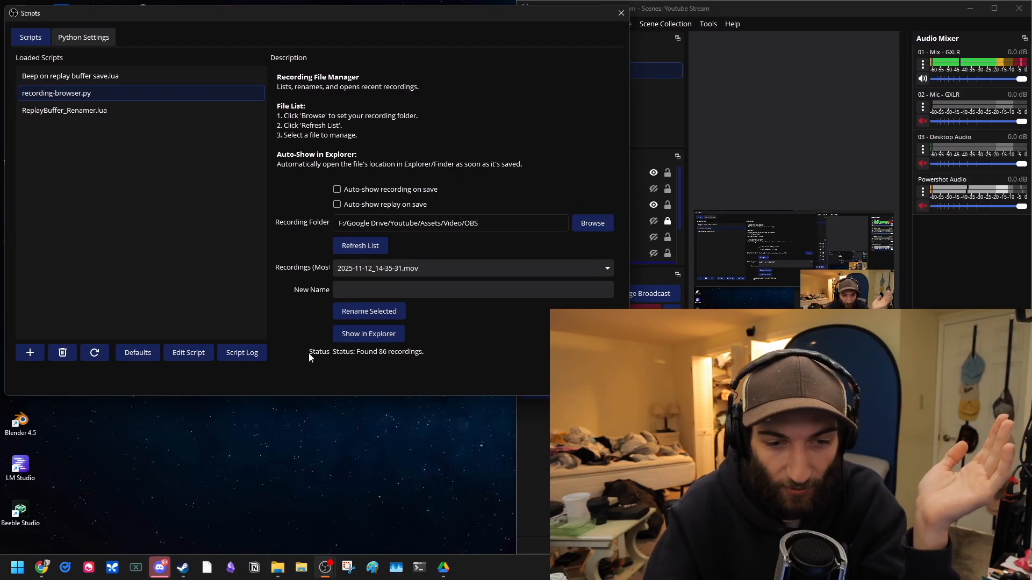
Step: Scroll through the script's Recordings list to review the available files
click(446, 268)
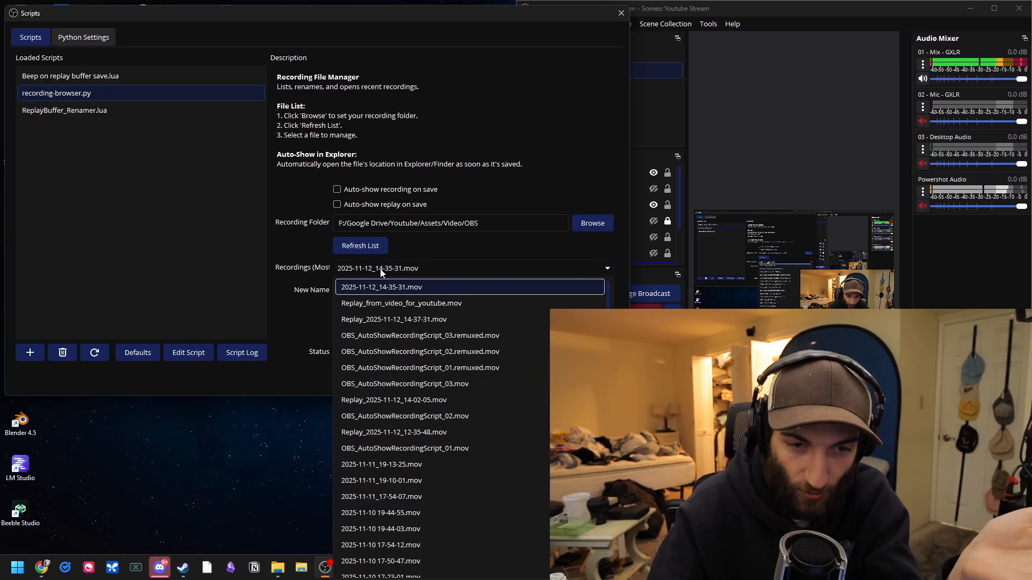
scroll(445, 382, down, 5)
scroll(446, 378, down, 4)
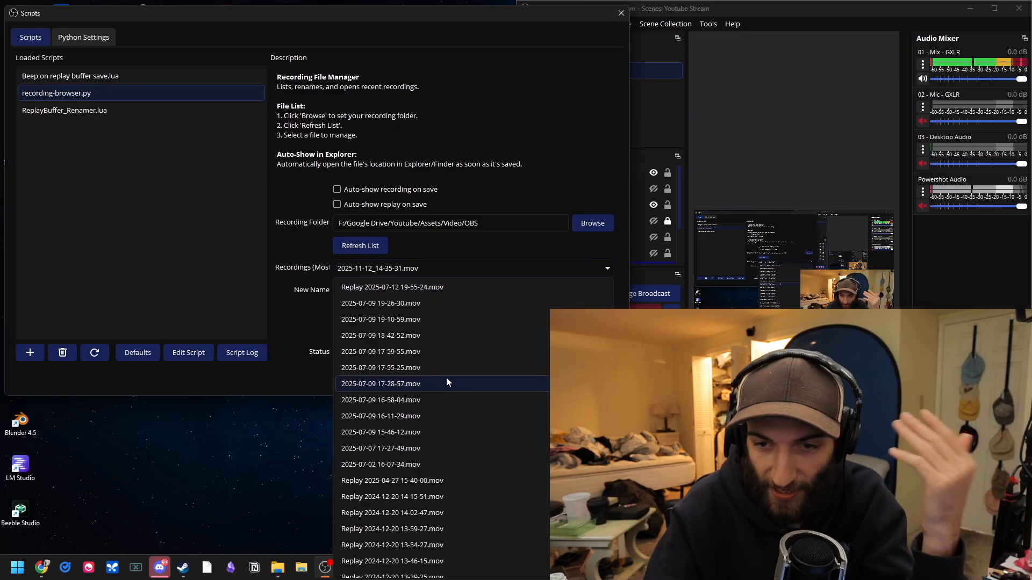
scroll(446, 378, up, 6)
scroll(446, 383, up, 6)
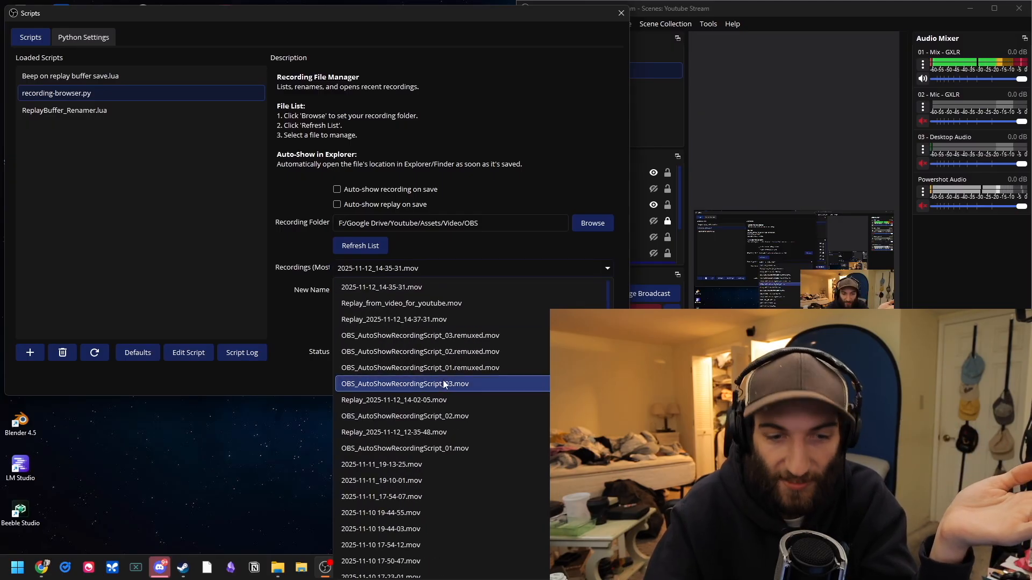
click(299, 265)
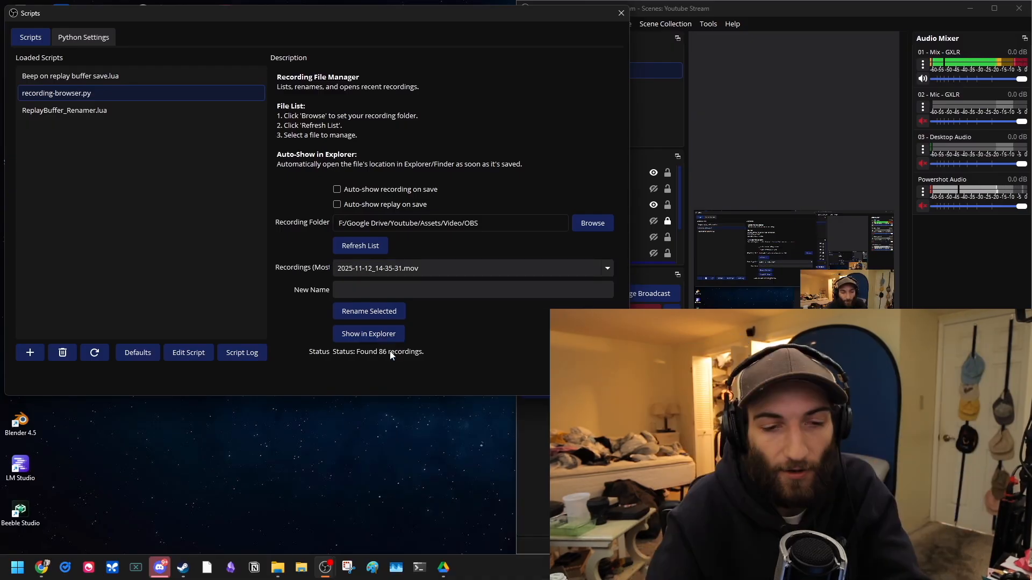
Step: Pick Replay_from_video_for_youtube.mov in the Recordings list and show it in Explorer
click(363, 269)
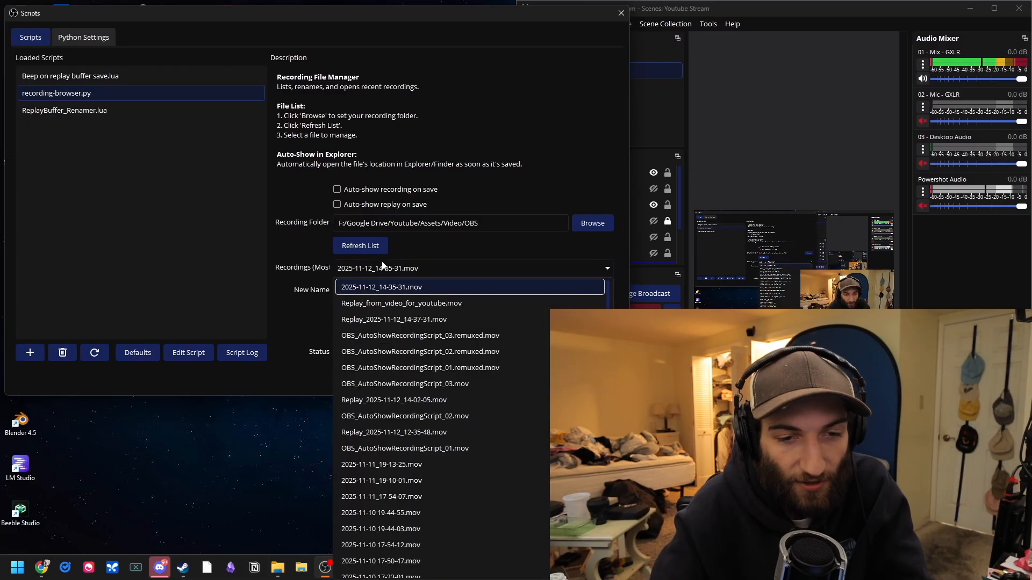
click(396, 303)
click(366, 333)
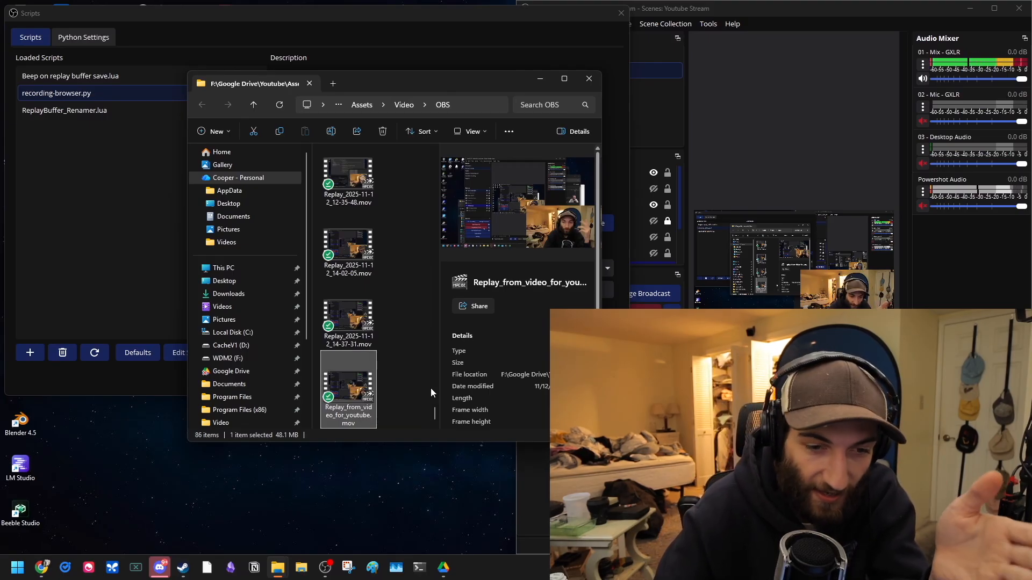
Step: Rename the selected file in Explorer to "odiufs gaiur"
click(354, 423)
text(odiufs ga)
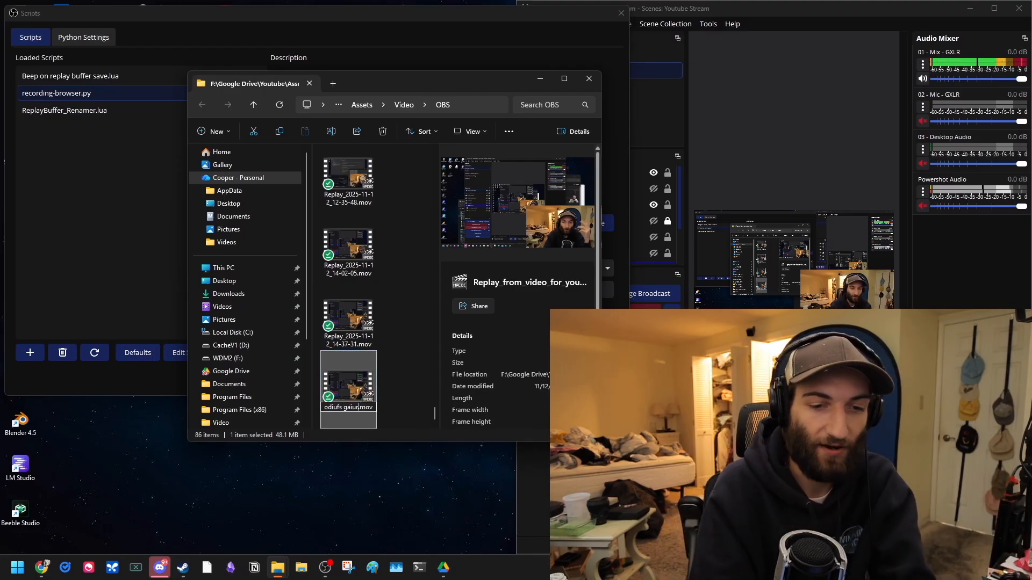
text(iur)
key(Return)
Step: Refresh the script's recordings list and select odiufs gaiur.mov
click(387, 46)
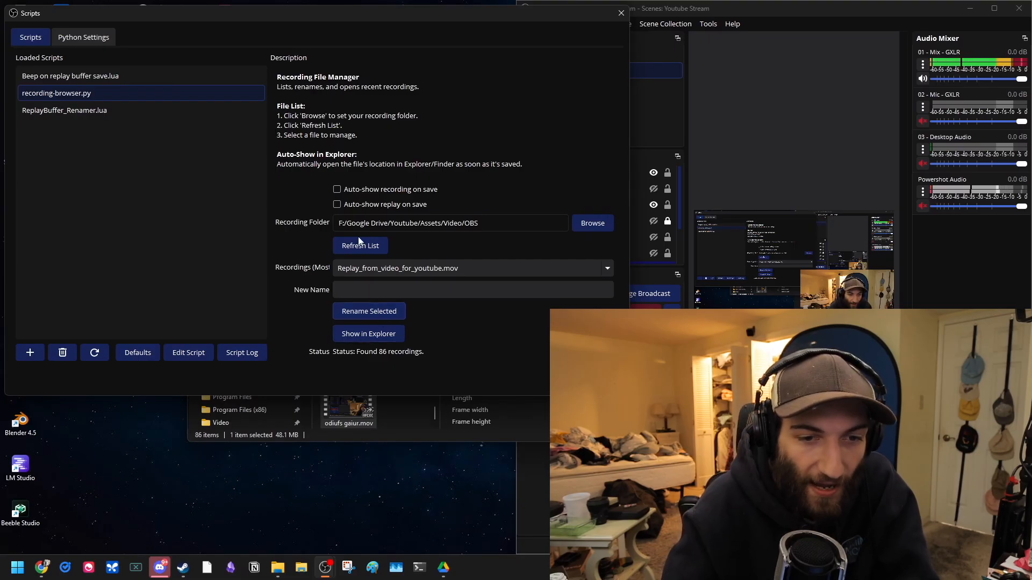
click(369, 250)
click(421, 269)
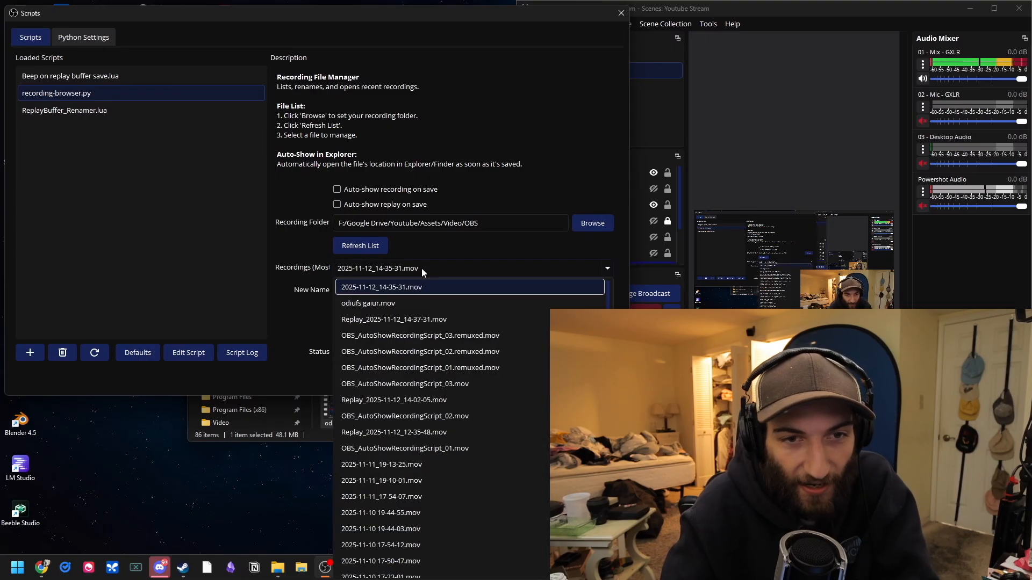
click(376, 302)
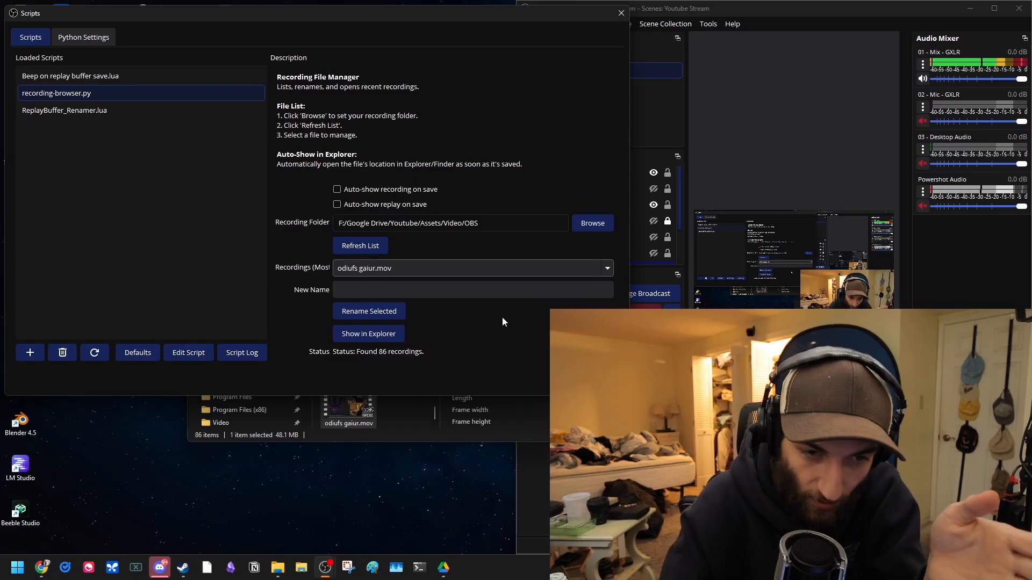
Step: Rename the selected recording odiufs gaiur.mov to "new name" with the script's rename feature
click(368, 274)
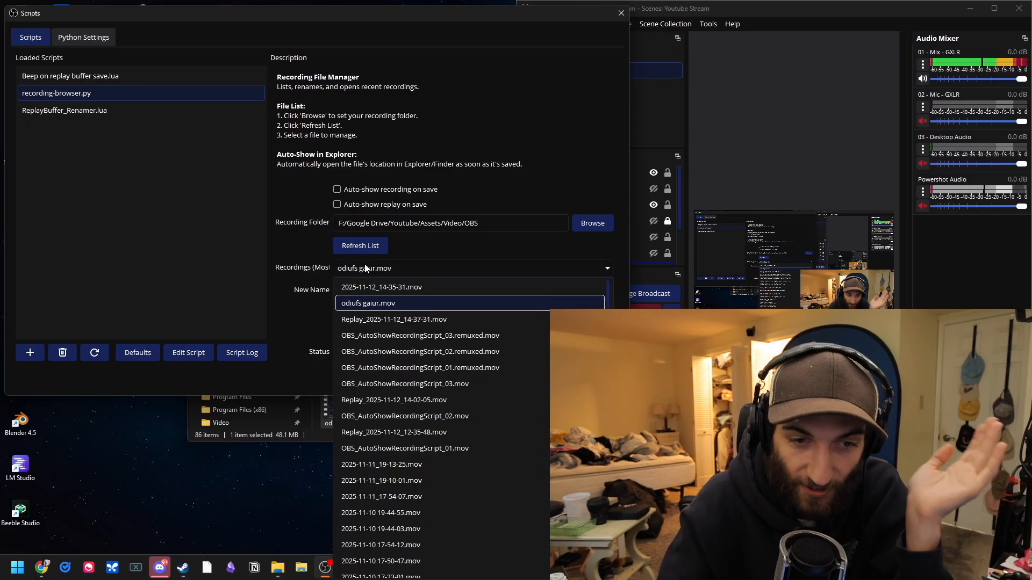
click(378, 308)
click(386, 291)
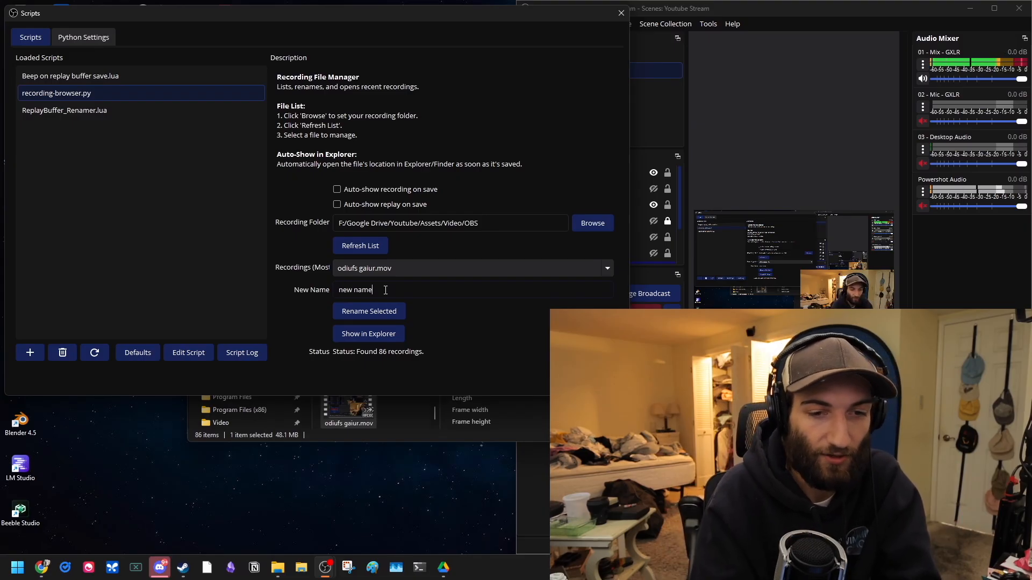
text(new name)
click(369, 311)
Step: Check the renamed file in Explorer, then close the Scripts dialog and the Explorer window
click(480, 428)
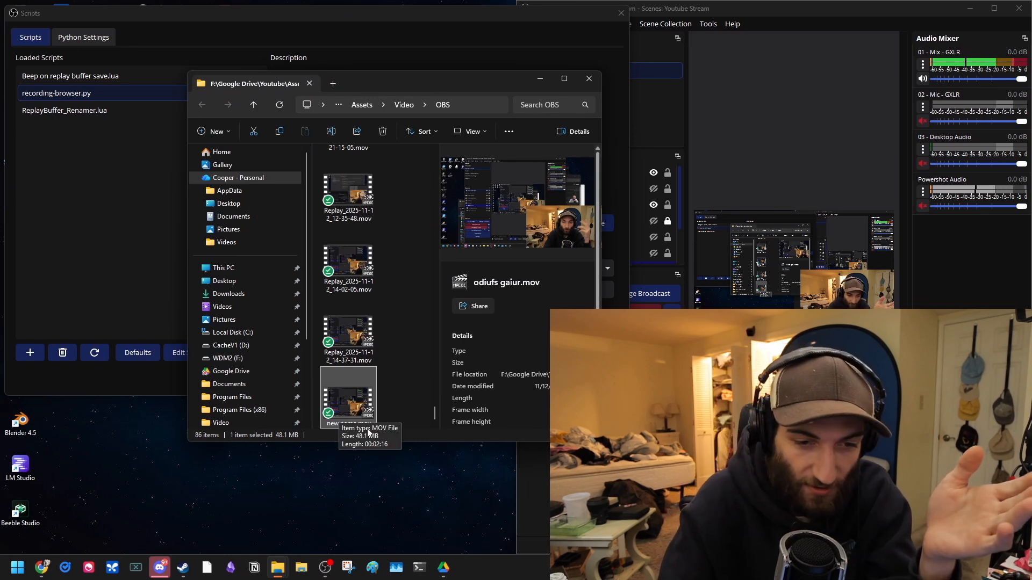
click(161, 317)
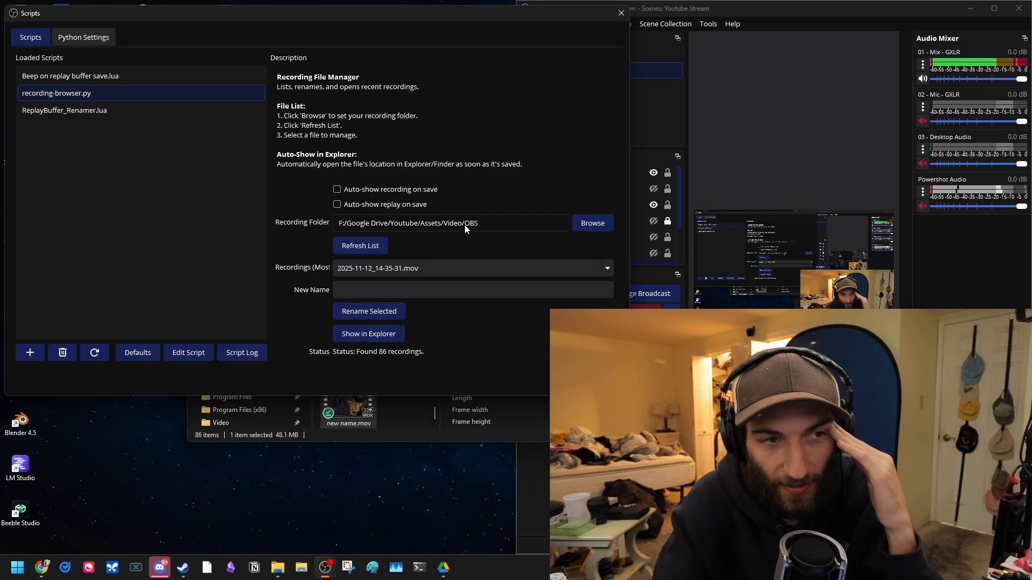
click(622, 13)
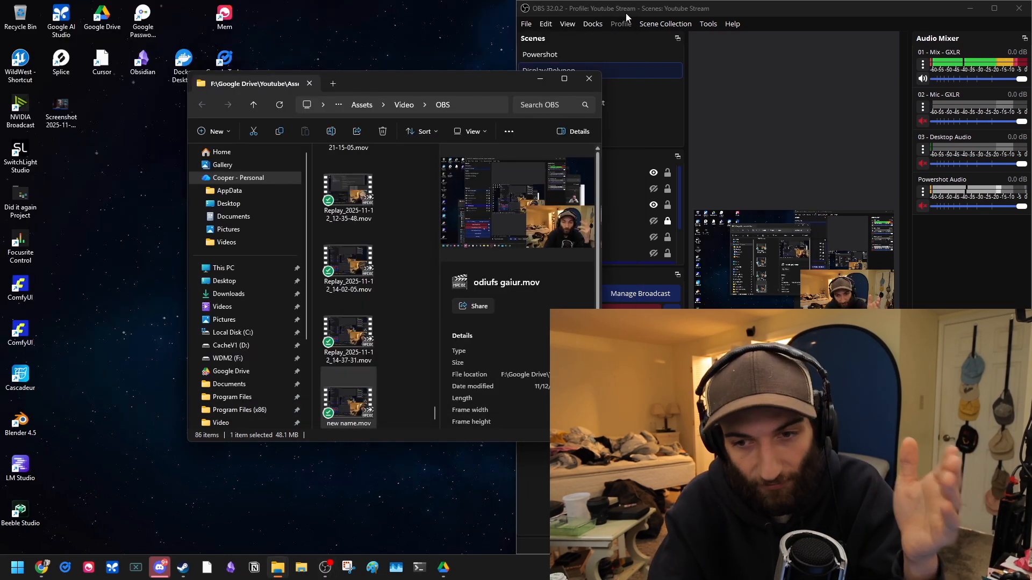
click(586, 81)
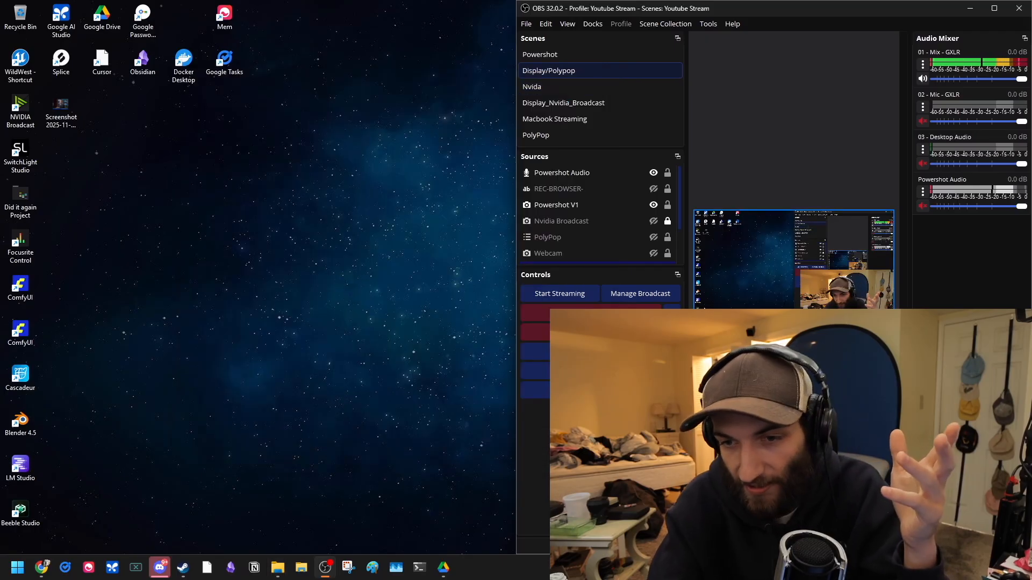
Step: Reopen the Scripts dialog, refresh the recordings list and review its entries
click(710, 25)
click(723, 114)
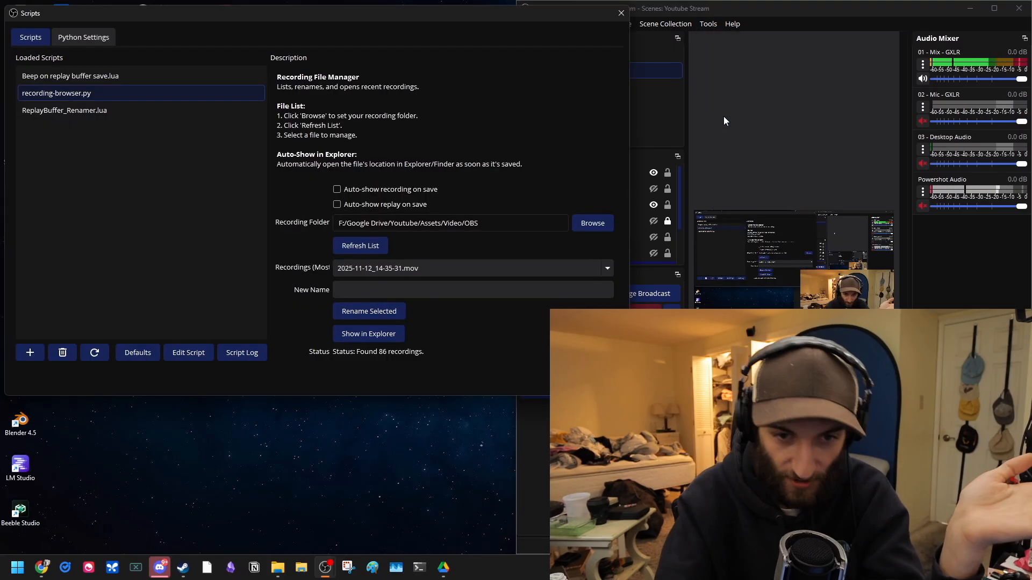
click(360, 246)
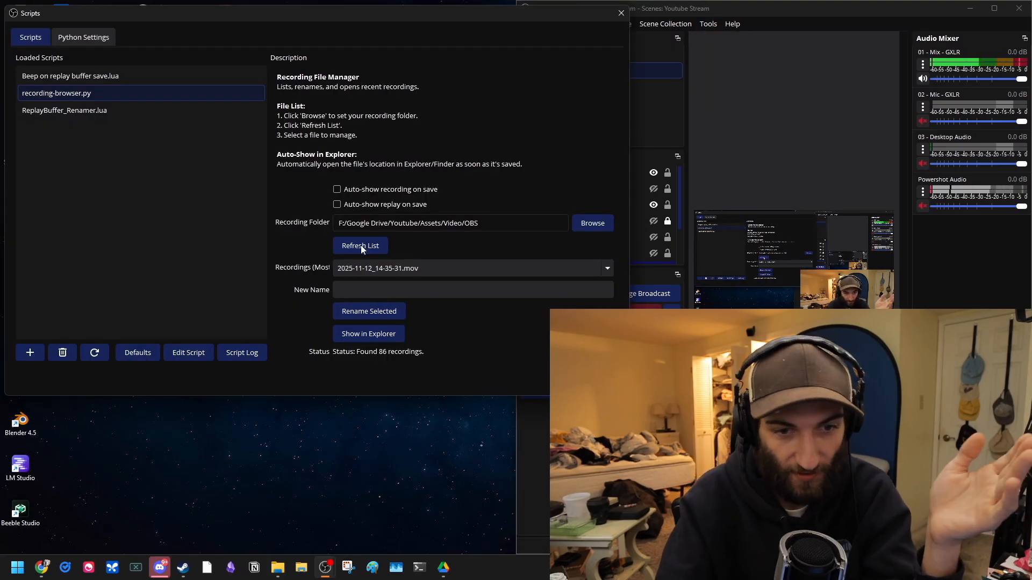
click(444, 266)
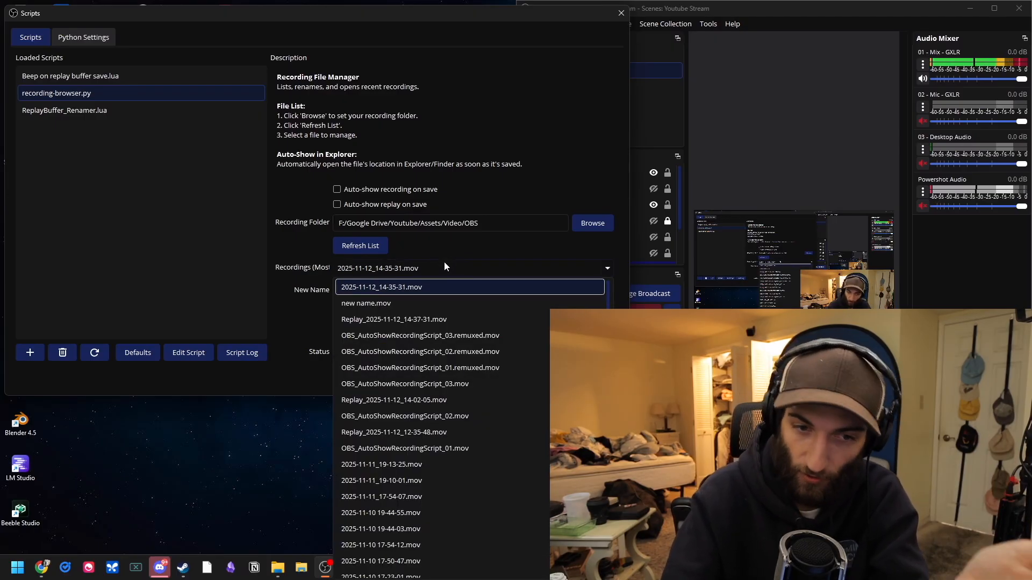
click(444, 266)
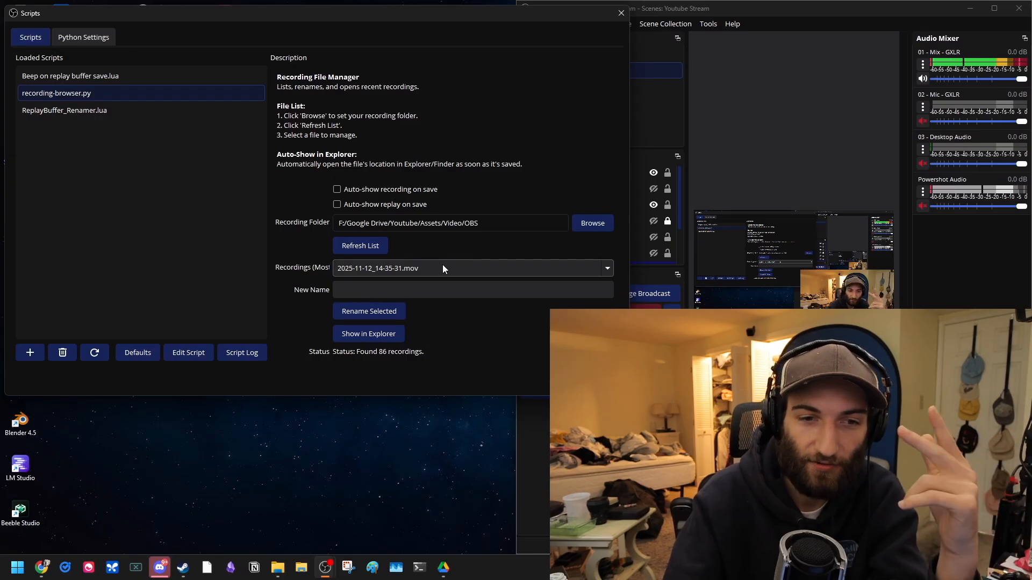
Step: Enable auto-show in Explorer for saved recordings and saved replays, then close the Scripts dialog
click(357, 191)
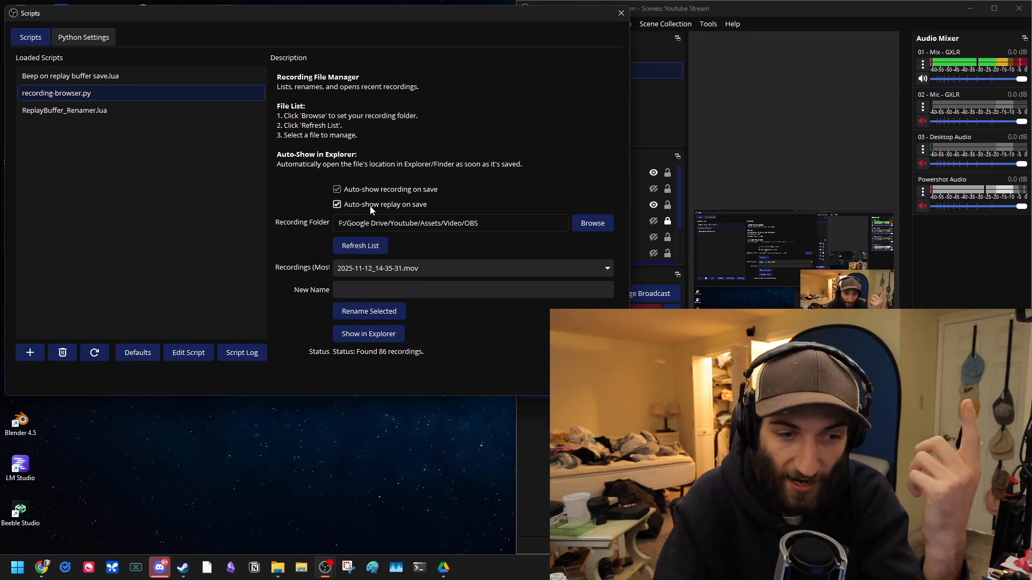
key(Escape)
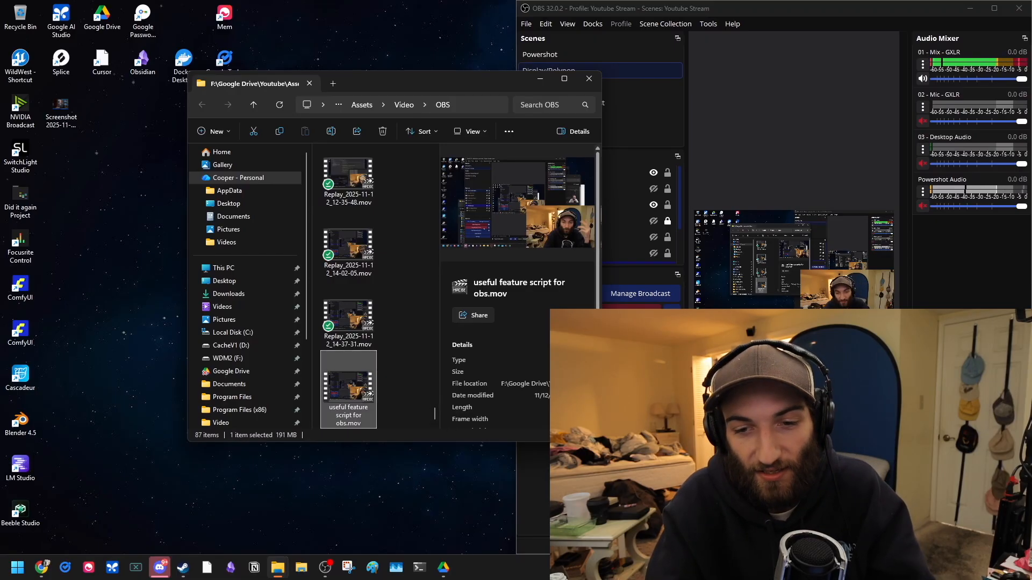
Step: Save a new replay buffer clip from the OBS main window
key(alt+Tab)
click(672, 332)
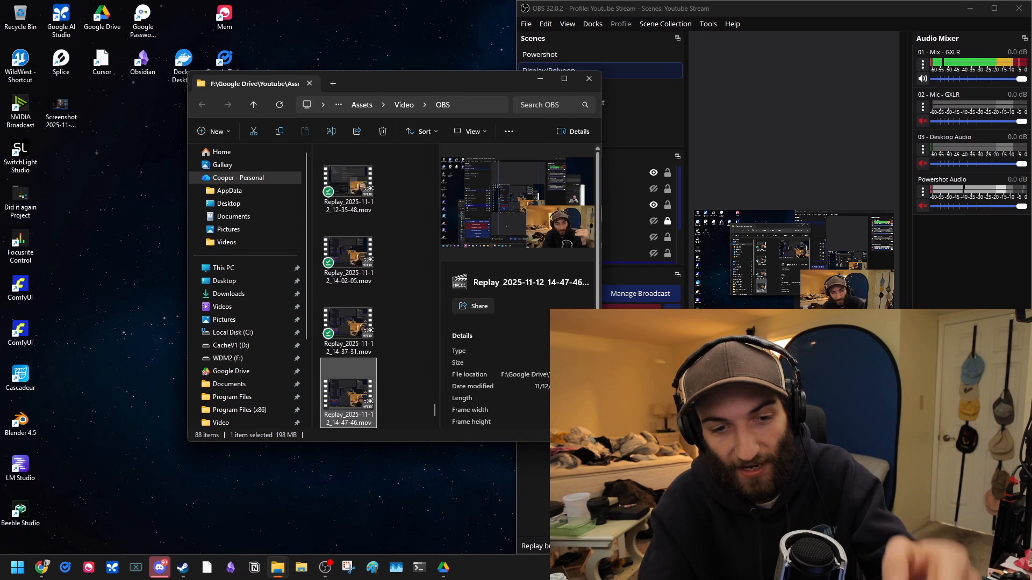
Step: Close the extra Explorer window opened for the new replay and reposition the remaining Explorer window
drag(406, 86, 635, 132)
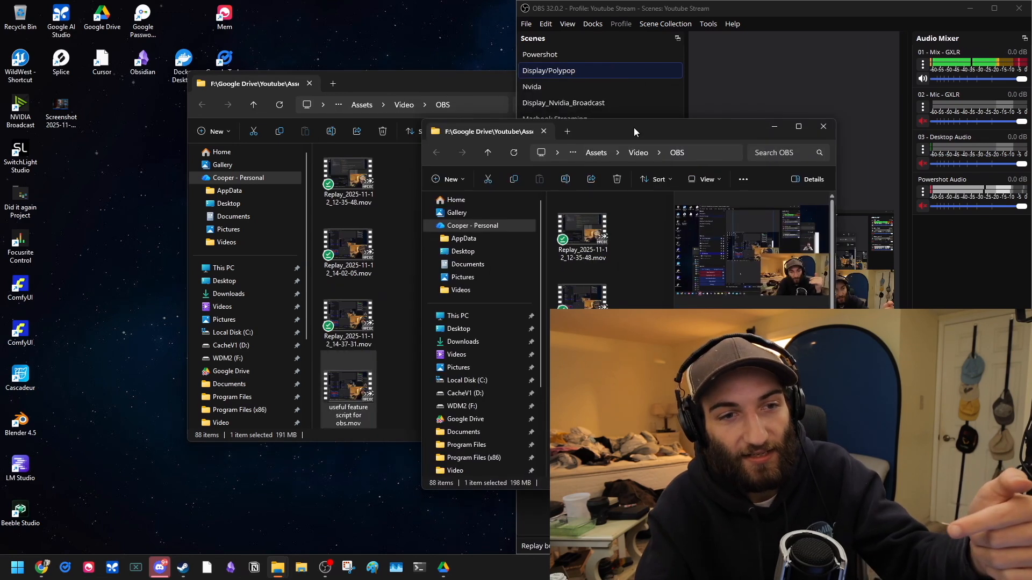
drag(398, 88, 341, 67)
drag(642, 134, 364, 56)
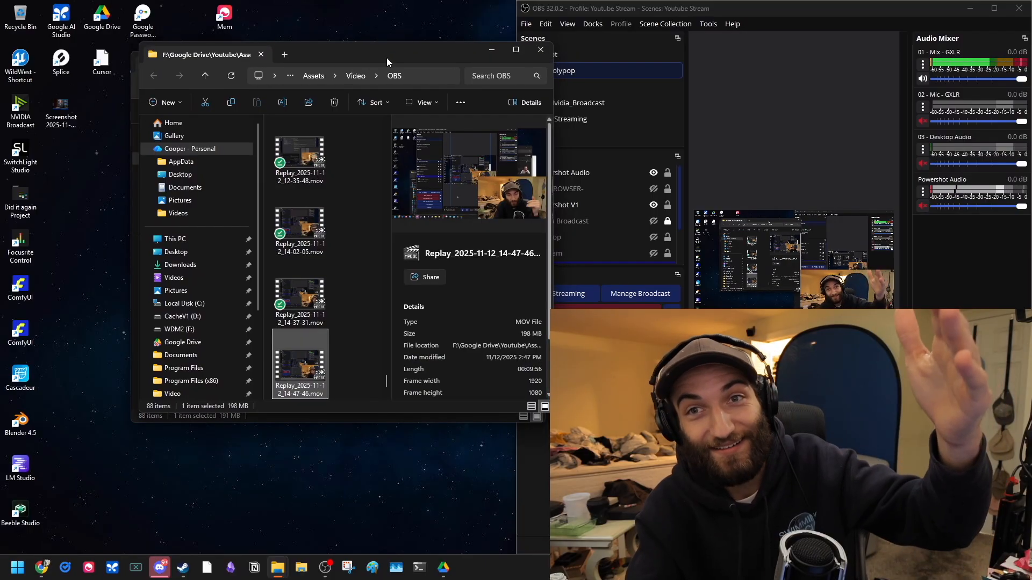
click(539, 50)
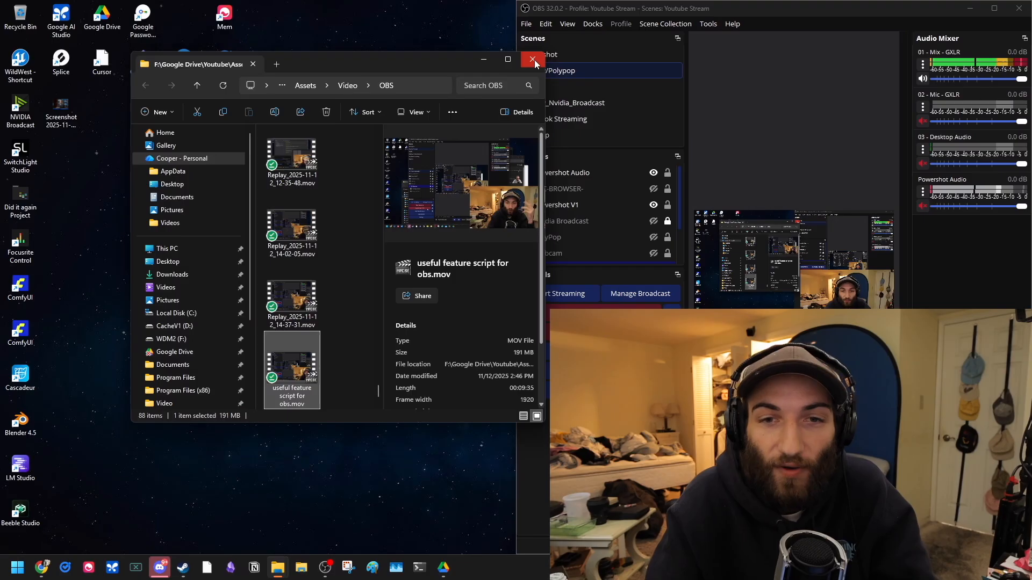
drag(434, 63, 344, 97)
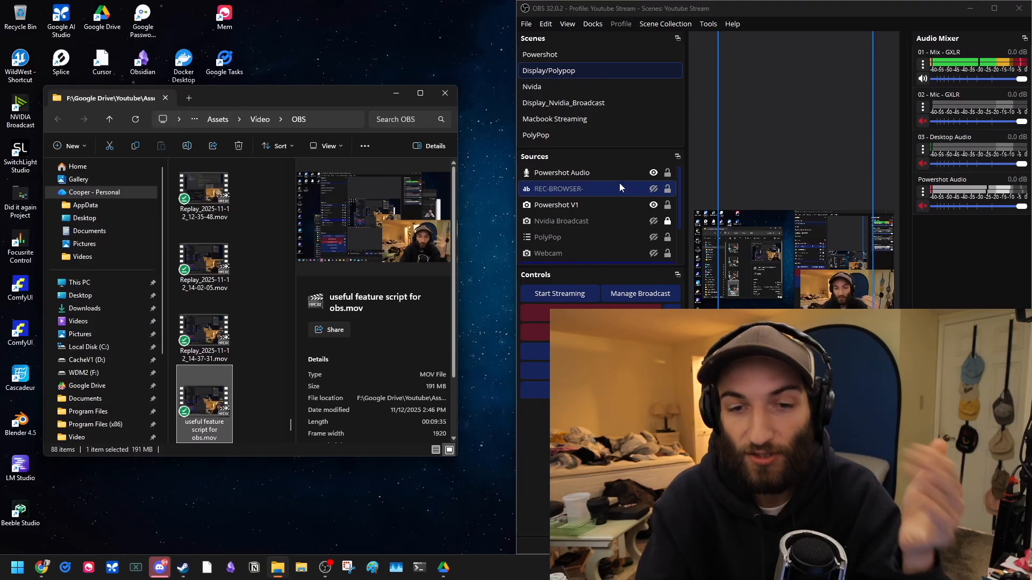
Step: Move the REC-BROWSER- text source to the top of the Sources list and check its properties
click(555, 191)
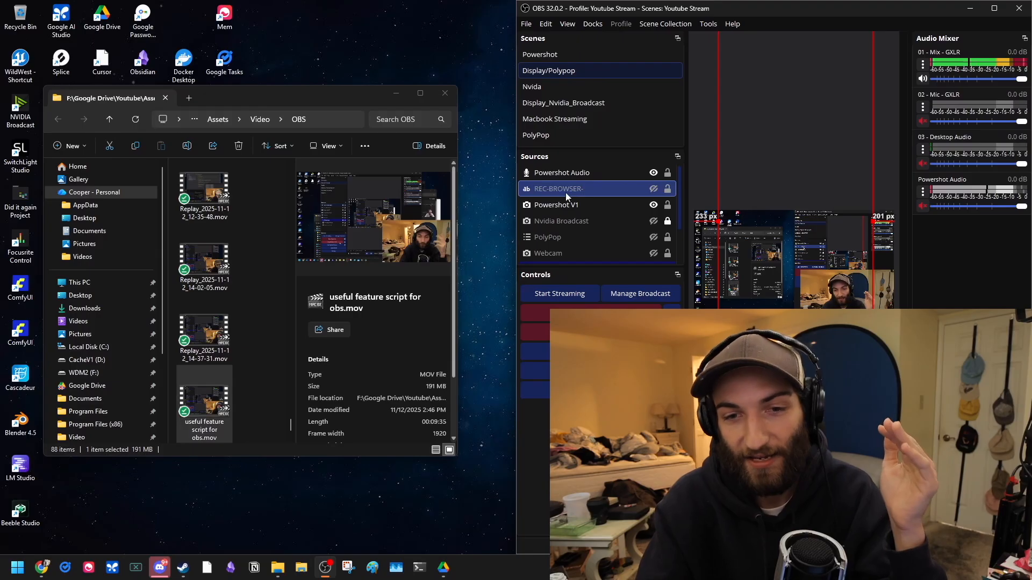
drag(547, 188, 547, 166)
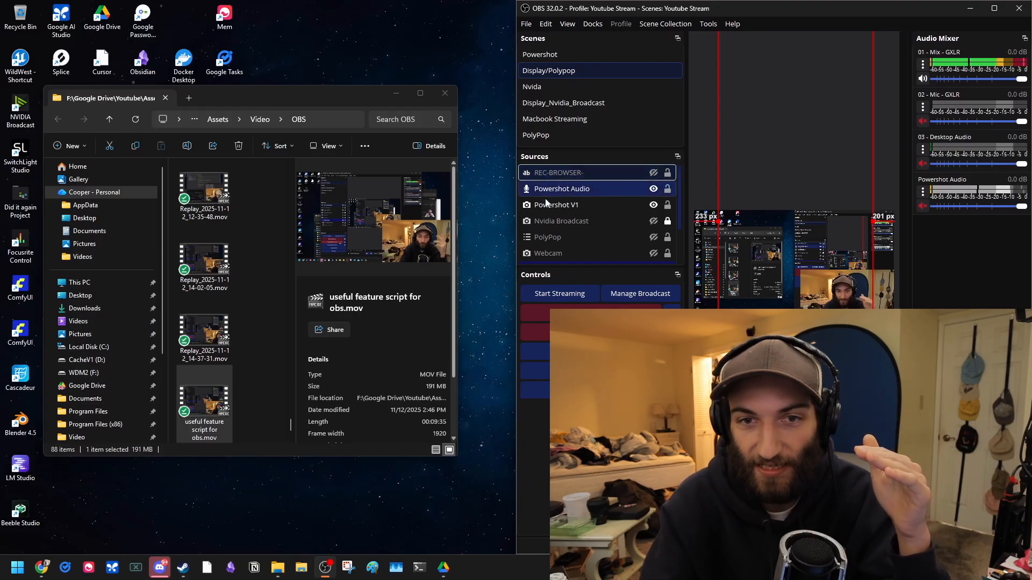
double_click(554, 173)
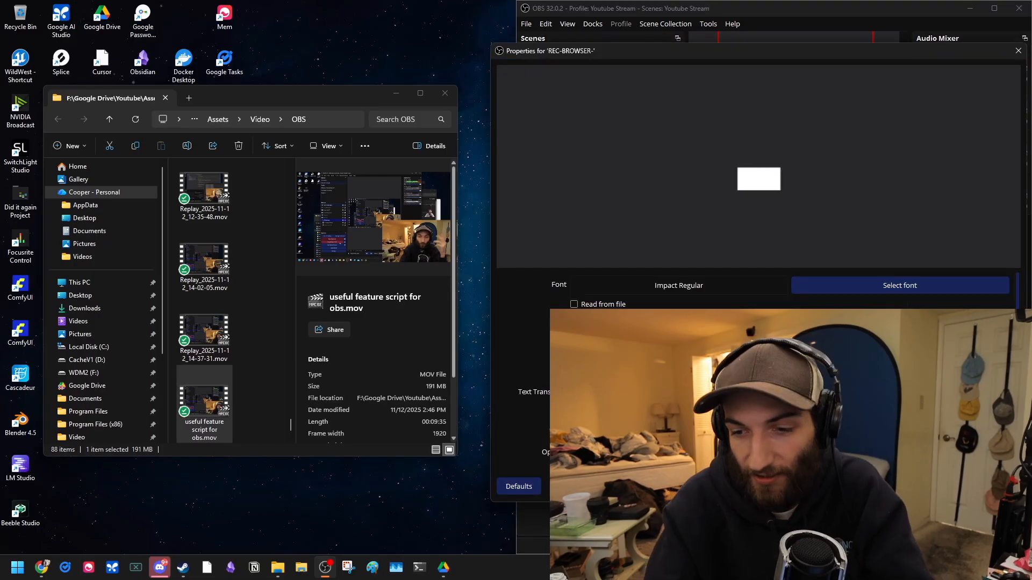
click(1000, 486)
Step: Rename the top text source as SUBFOLDER "C://Users"
key(F2)
text(SUBFOLDER)
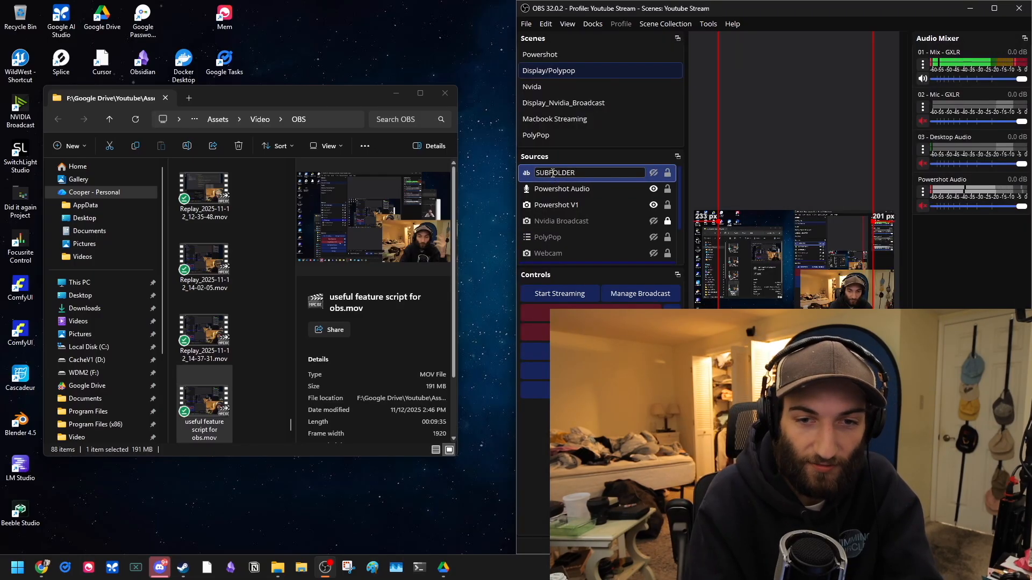
key(BackSpace)
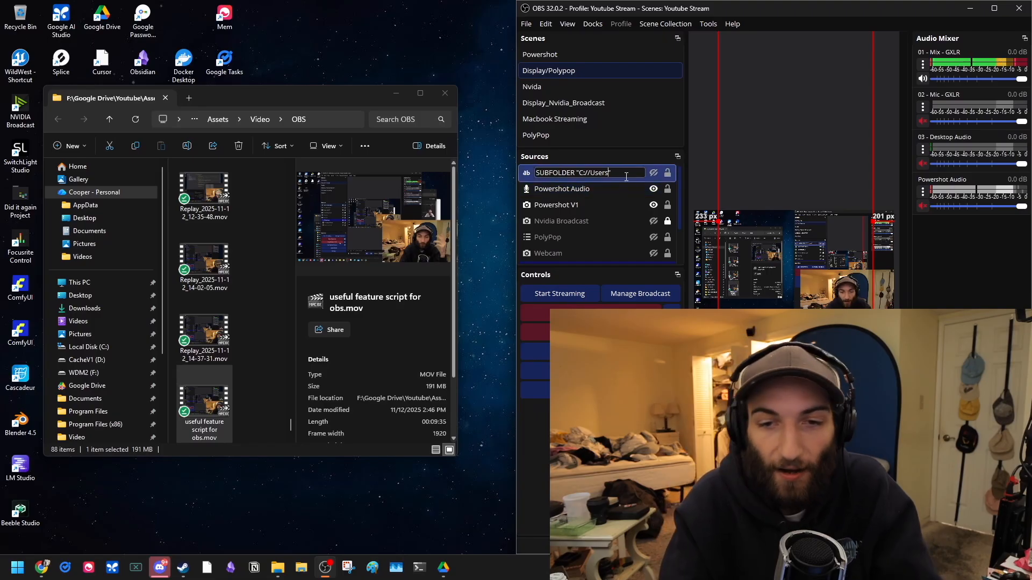
click(609, 189)
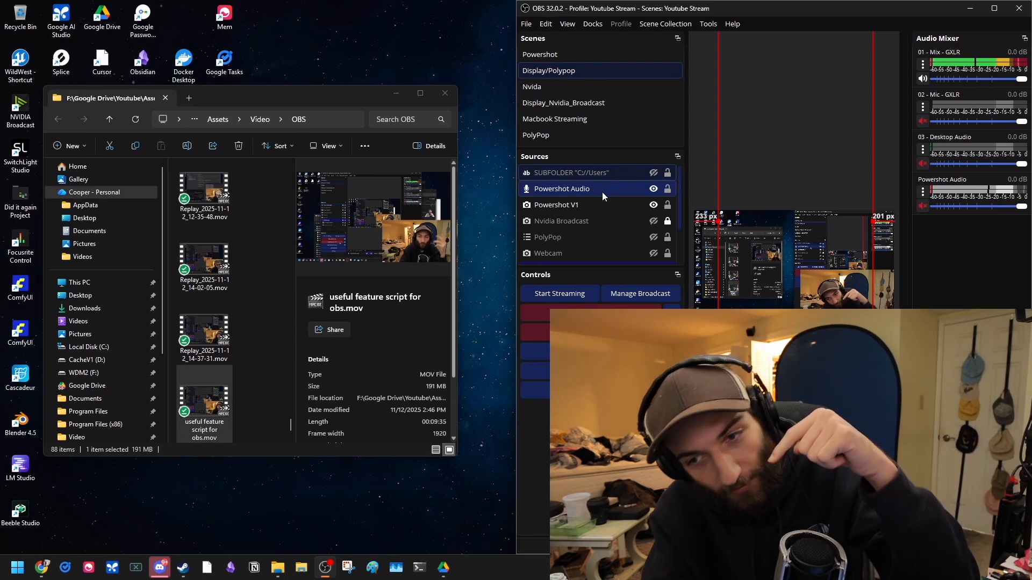
Step: Copy the SUBFOLDER text source and paste it into the Sources list
click(574, 172)
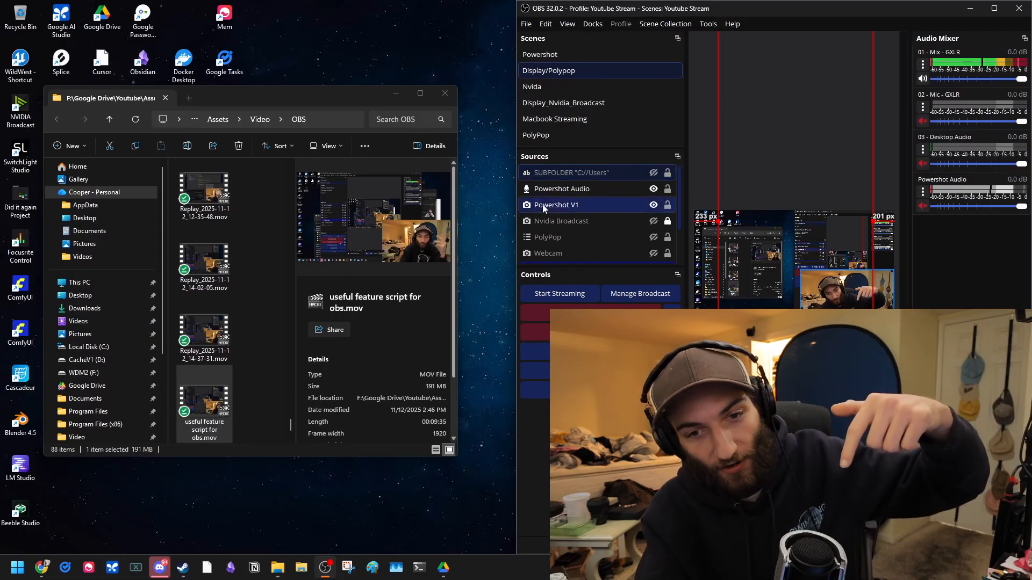
right_click(551, 173)
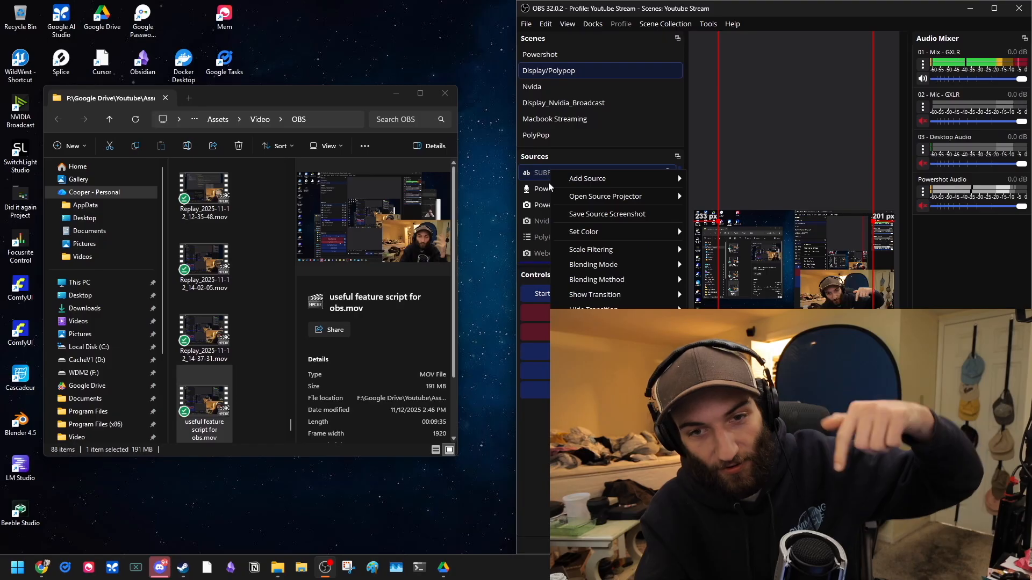
click(542, 166)
key(ctrl+v)
click(576, 187)
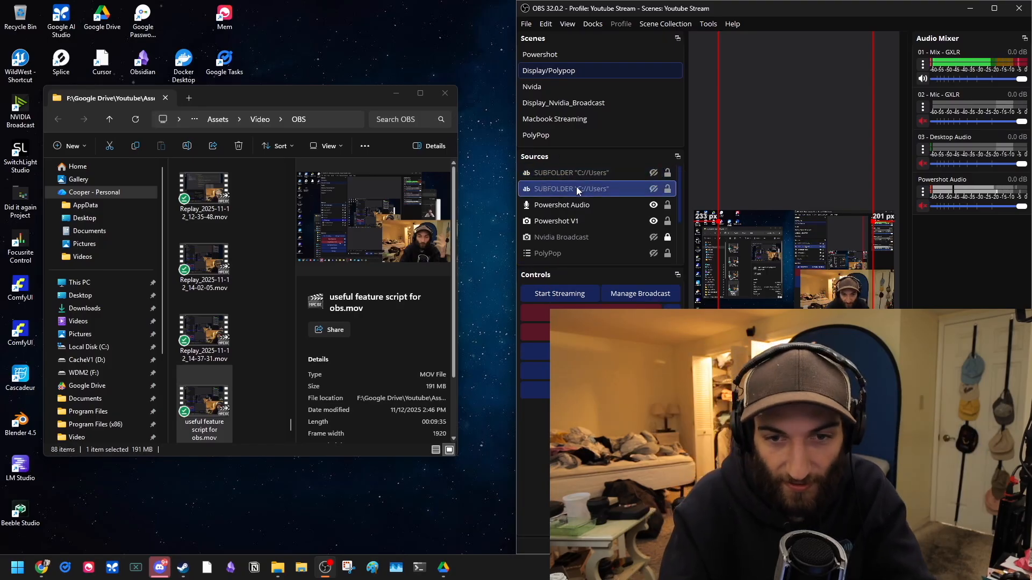
Step: Rename the pasted source as TITLE_PREFIX "Gamedev"
click(607, 191)
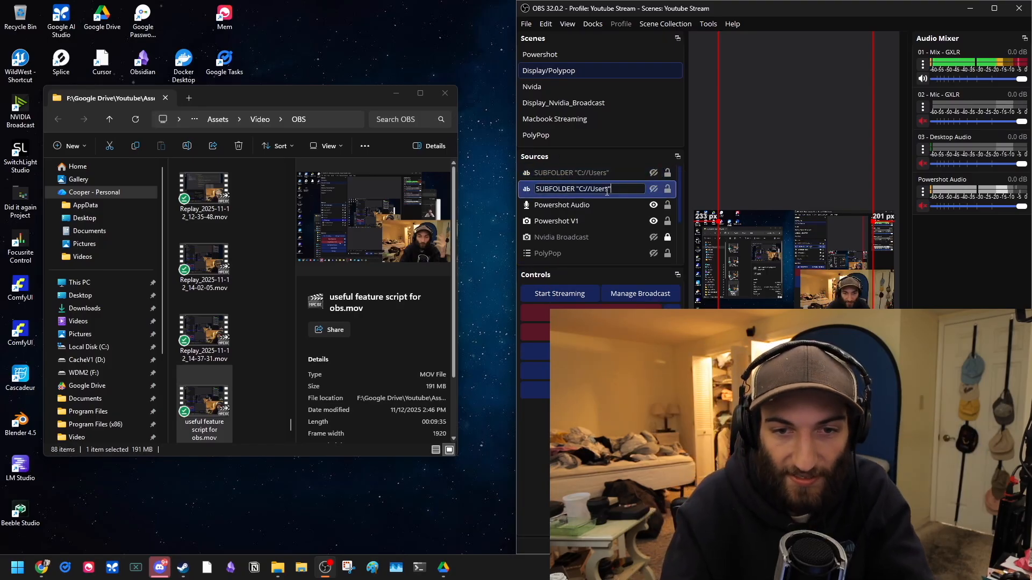
double_click(577, 188)
text(TITLEPREFIX)
text(_)
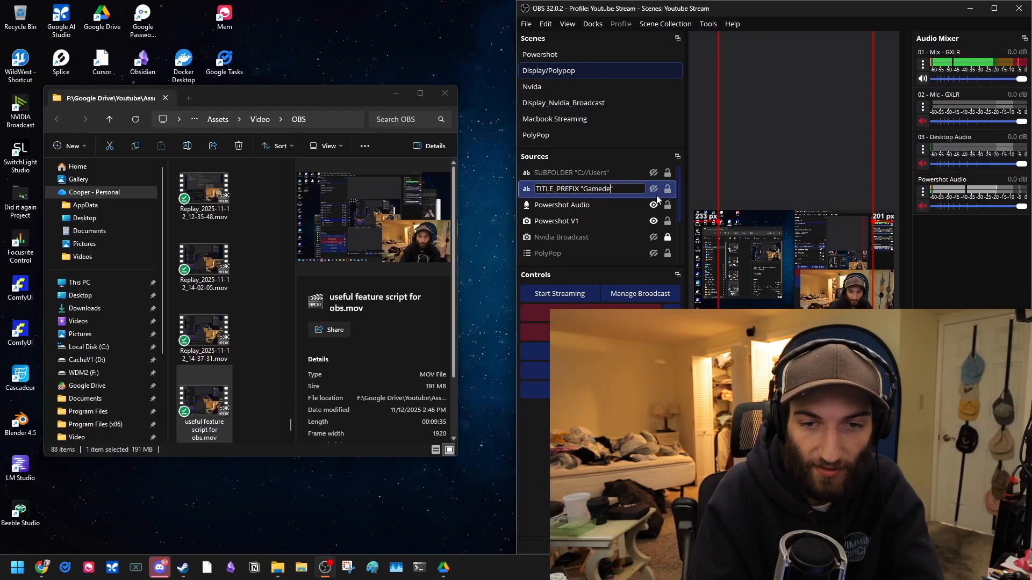
key(Return)
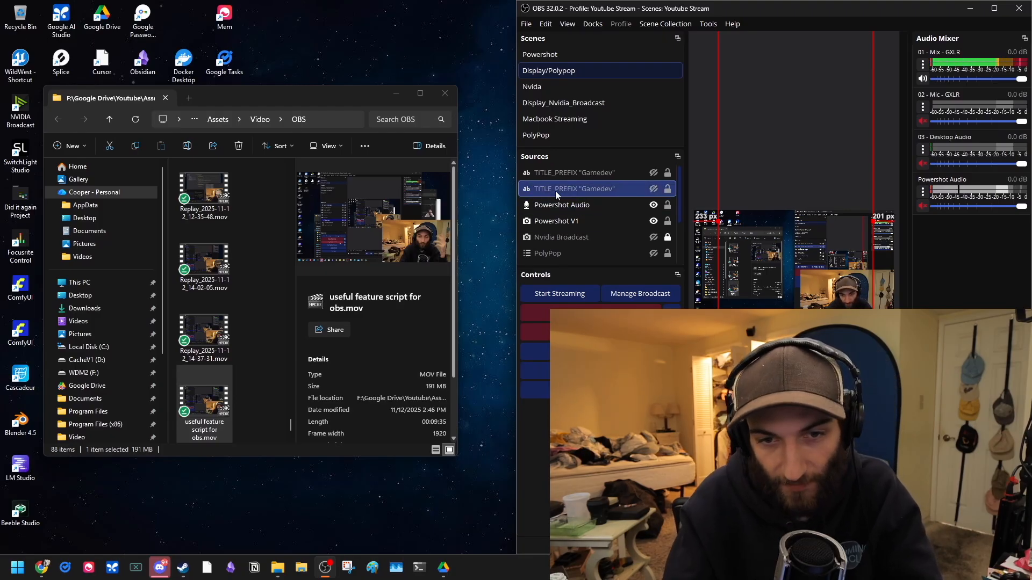
Step: Reopen the Scripts dialog to view the recording-browser script settings
click(592, 167)
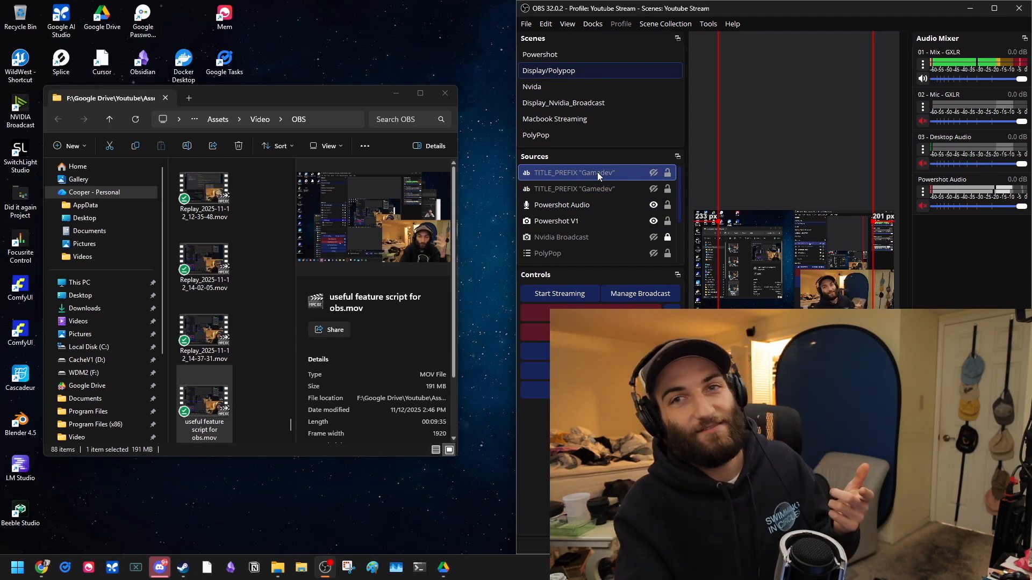
click(618, 205)
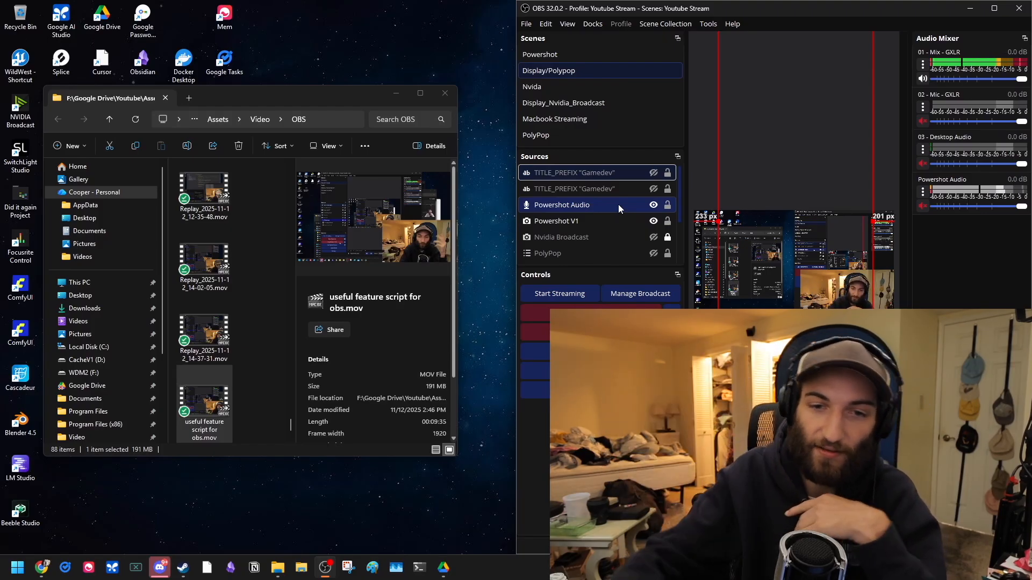
click(610, 191)
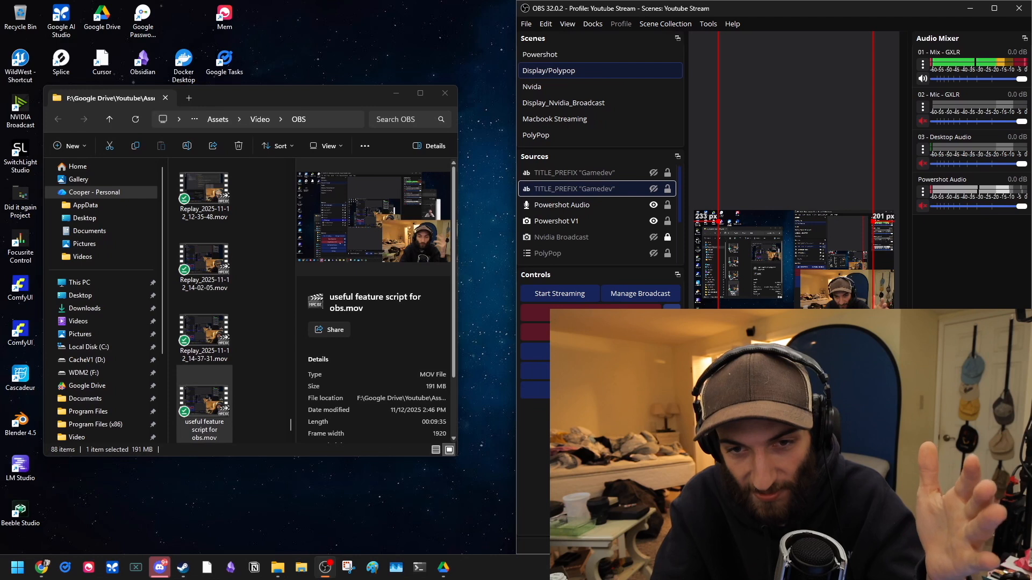
click(707, 23)
click(733, 118)
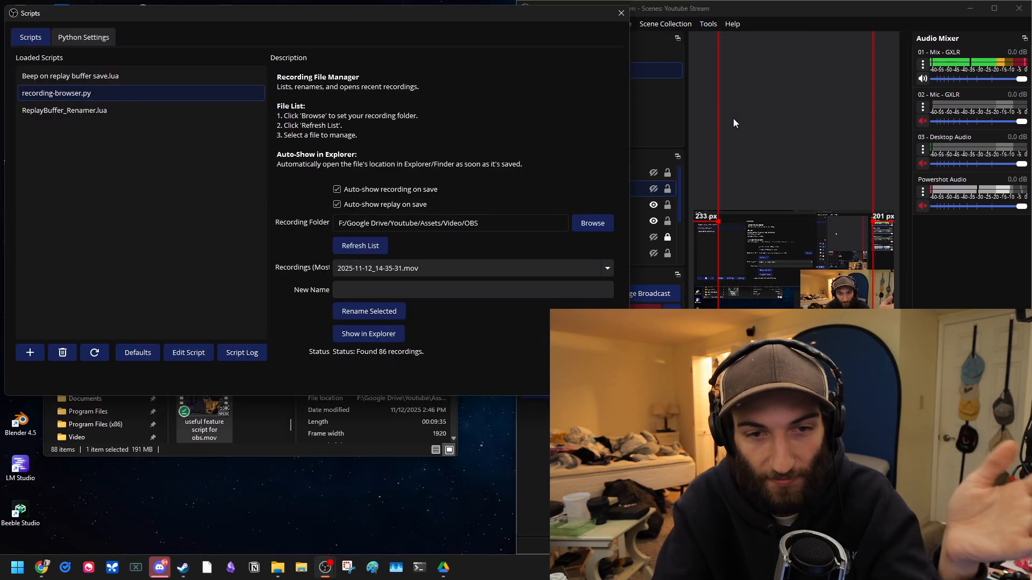